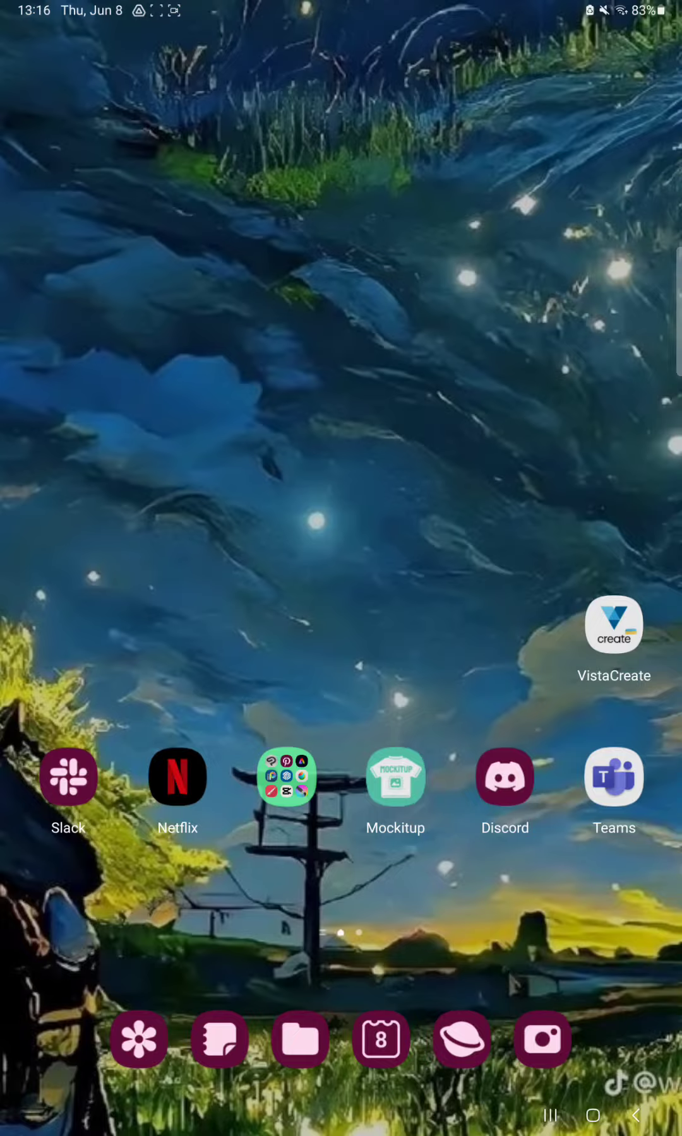
- Launch Mockitup and browse its Billboard category of mockup templates
{"action": "left_click", "coordinate": [395, 777]}
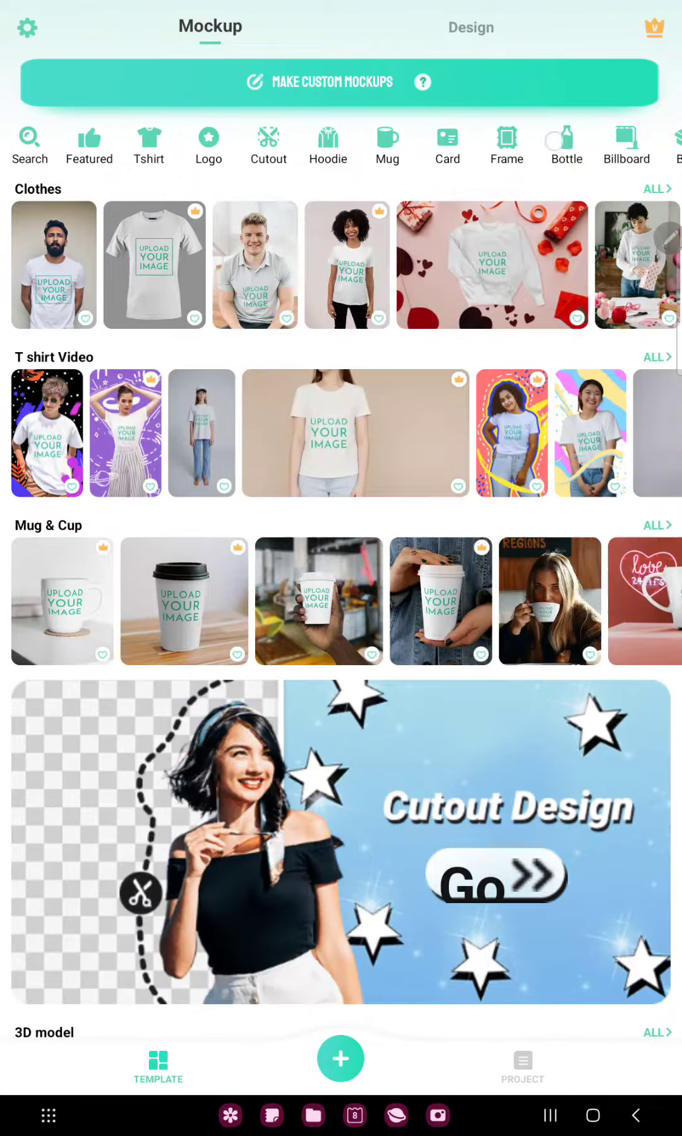
{"action": "left_click_drag", "start_coordinate": [612, 144], "coordinate": [524, 137]}
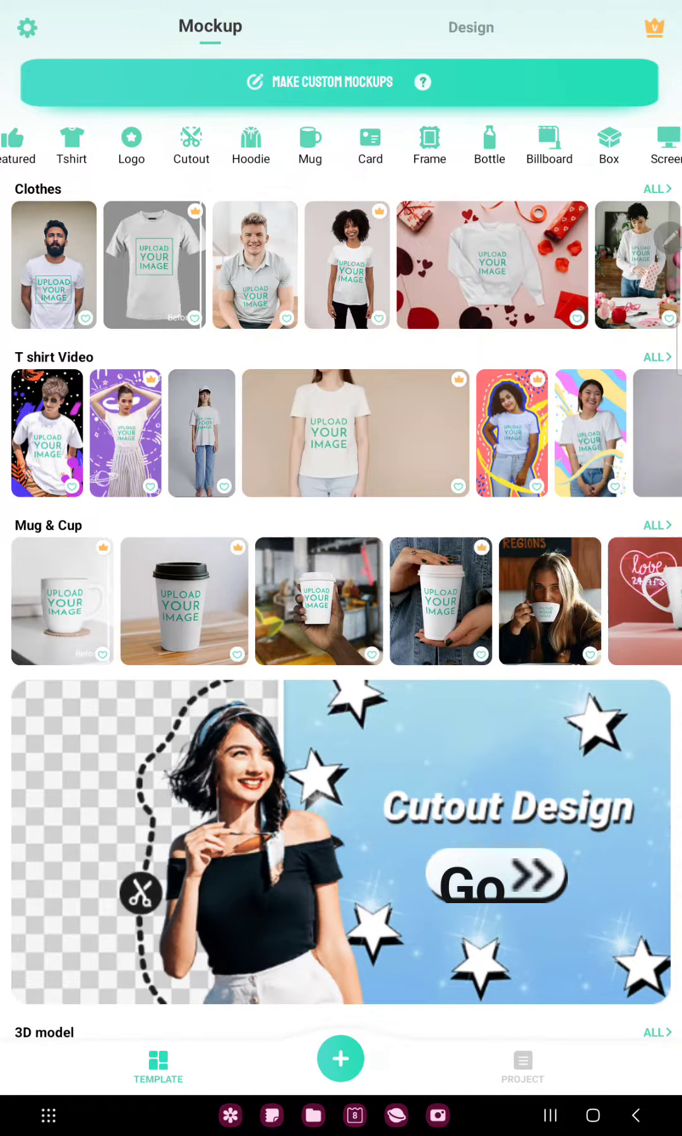
{"action": "left_click", "coordinate": [548, 144]}
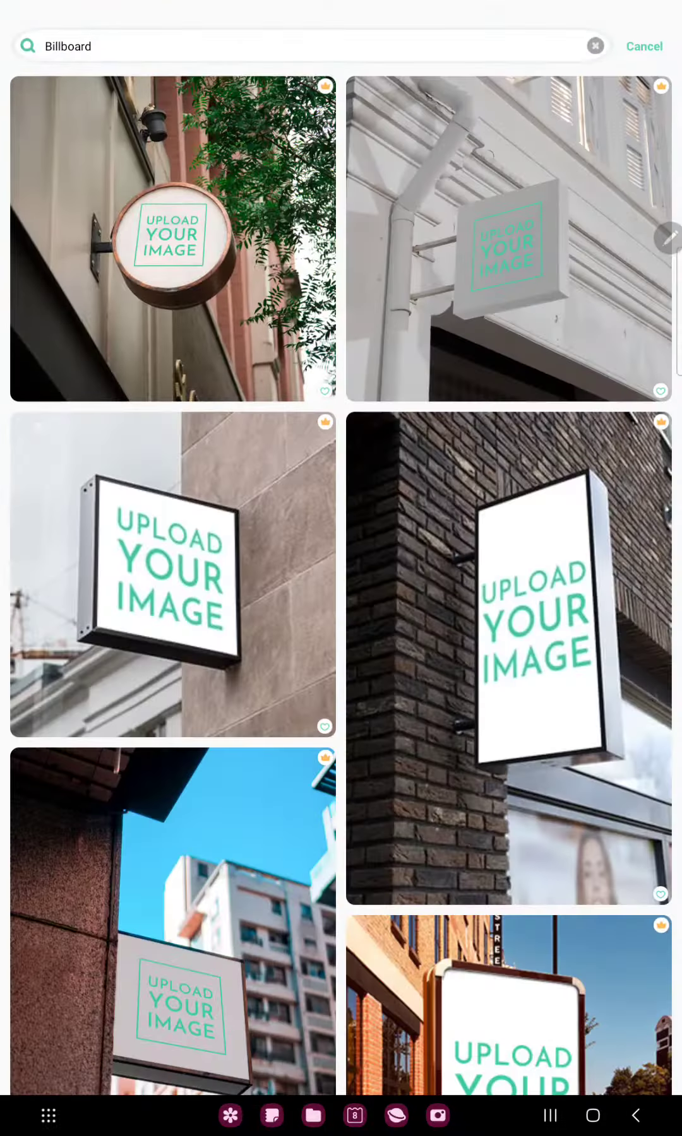
{"action": "scroll", "coordinate": [502, 308], "scroll_direction": "down", "scroll_amount": 3}
{"action": "scroll", "coordinate": [502, 309], "scroll_direction": "down", "scroll_amount": 5}
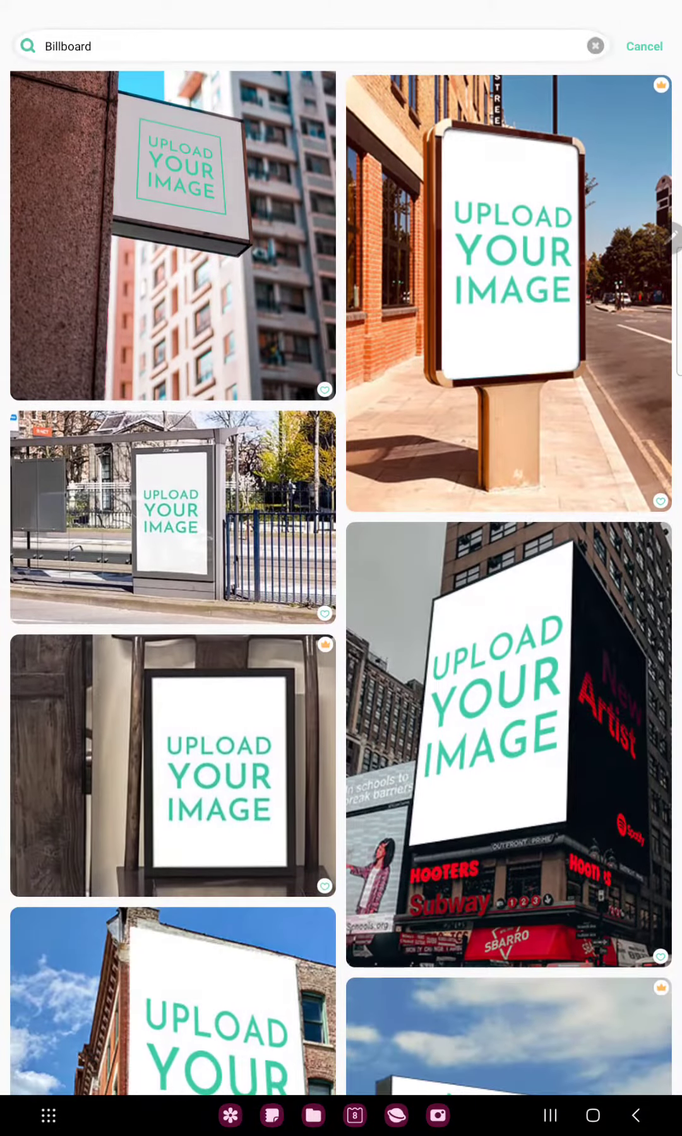
- Open the bus-shelter billboard template and place a scaled-down bear photo on its poster
{"action": "left_click", "coordinate": [282, 517]}
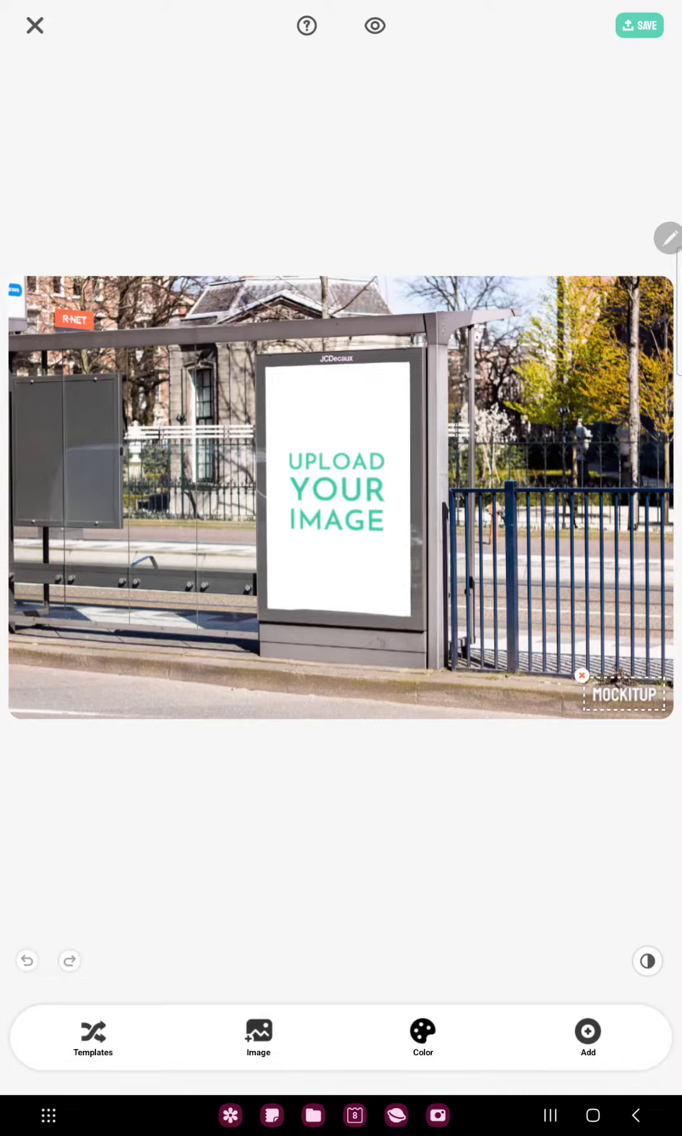
{"action": "left_click", "coordinate": [34, 25]}
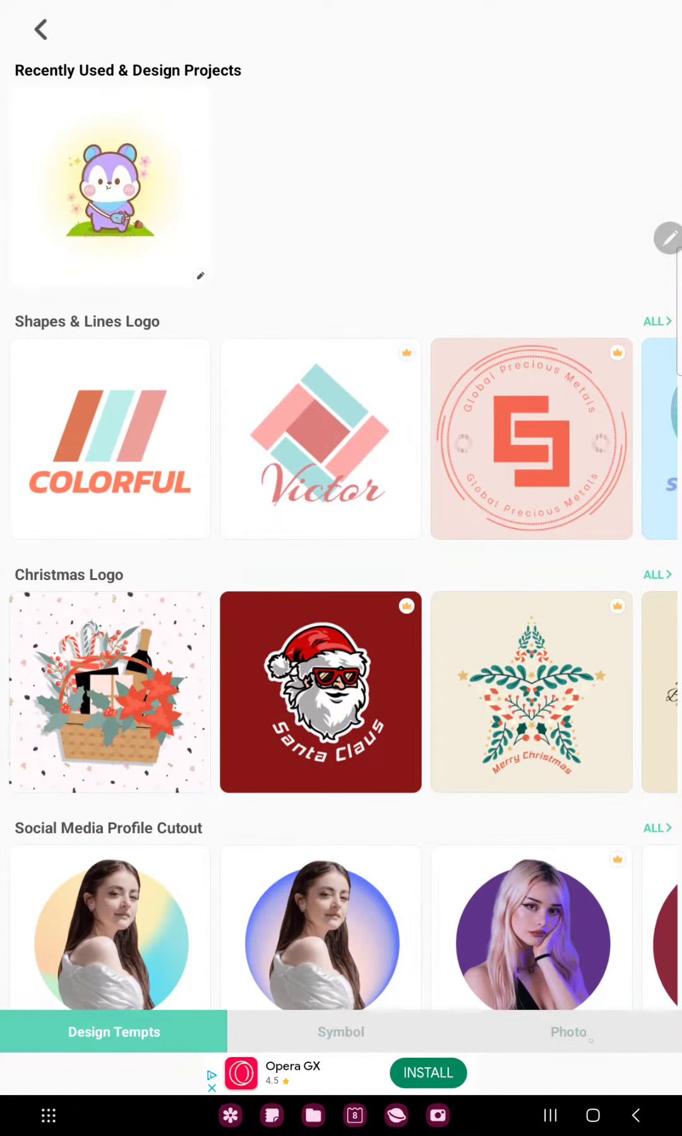
{"action": "left_click", "coordinate": [600, 1039]}
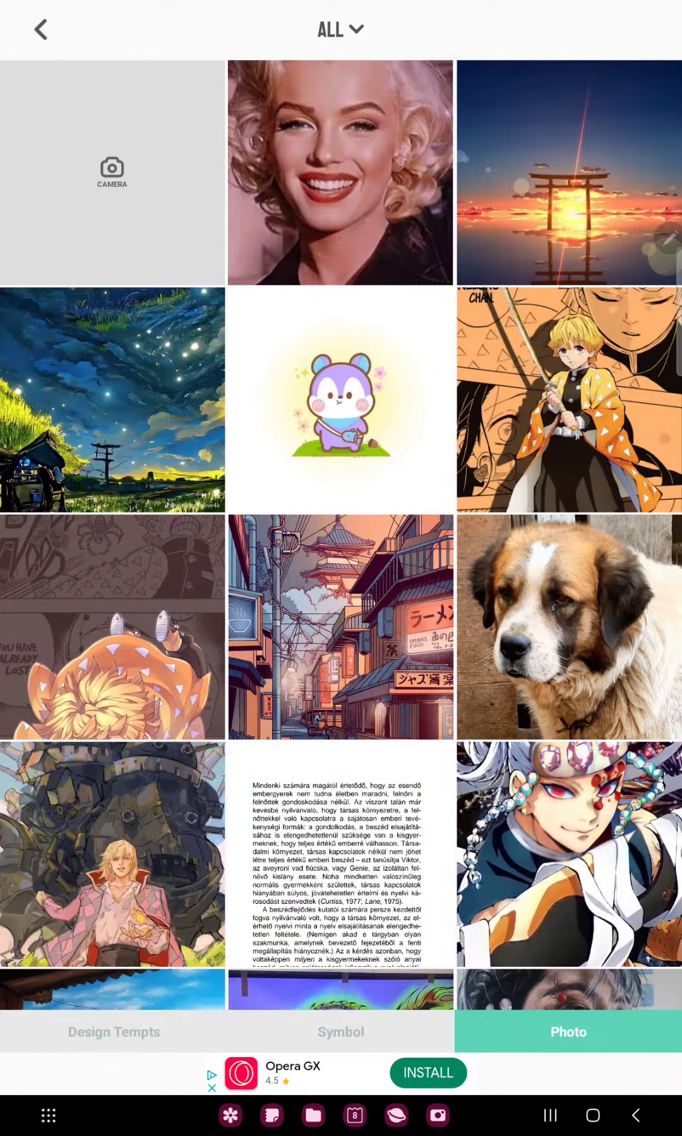
{"action": "left_click", "coordinate": [340, 399]}
{"action": "left_click_drag", "start_coordinate": [469, 621], "coordinate": [396, 540]}
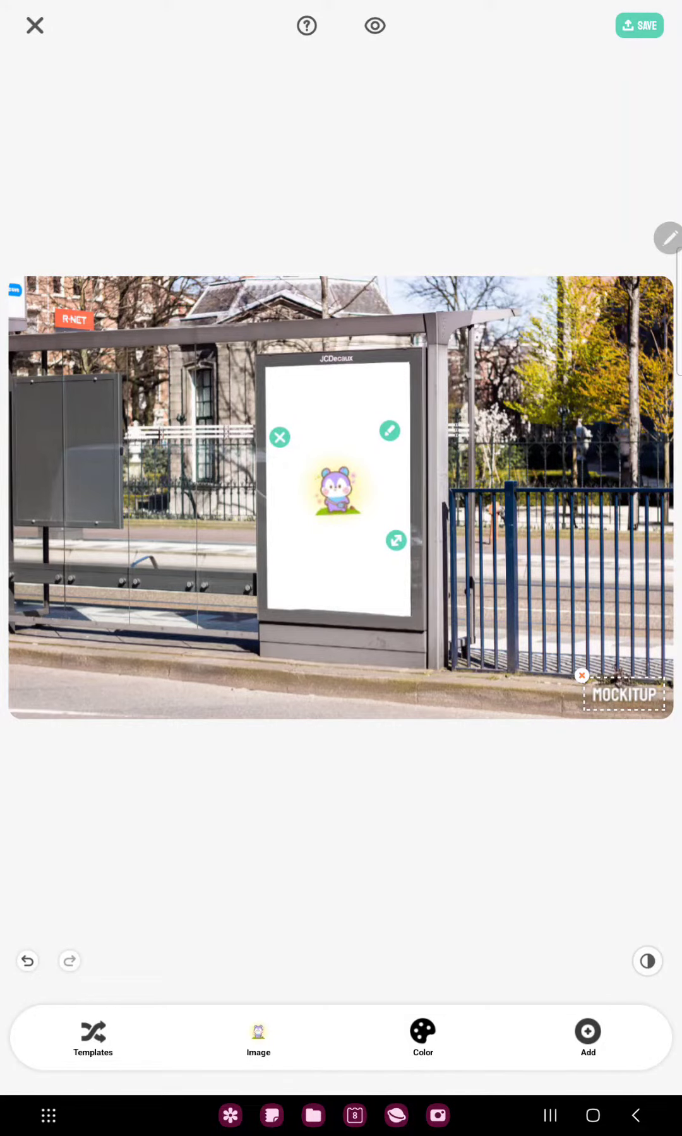
- Fill the poster background with solid orange after viewing the gradient and pattern options
{"action": "left_click", "coordinate": [423, 1035]}
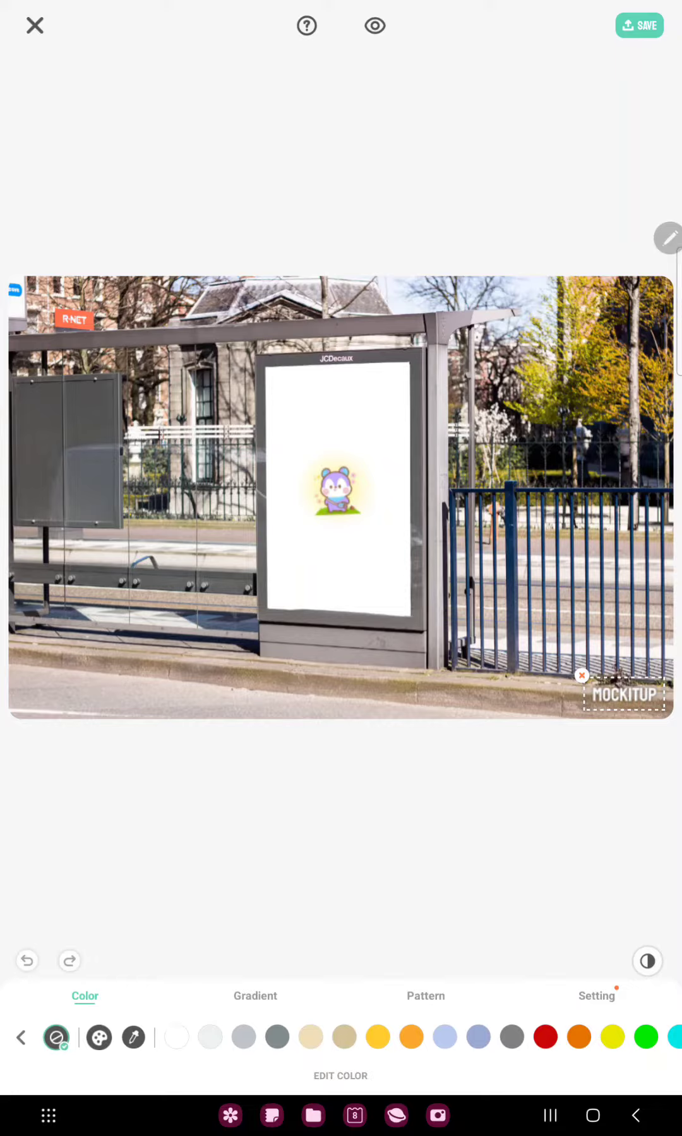
{"action": "left_click", "coordinate": [377, 1037]}
{"action": "left_click", "coordinate": [255, 995]}
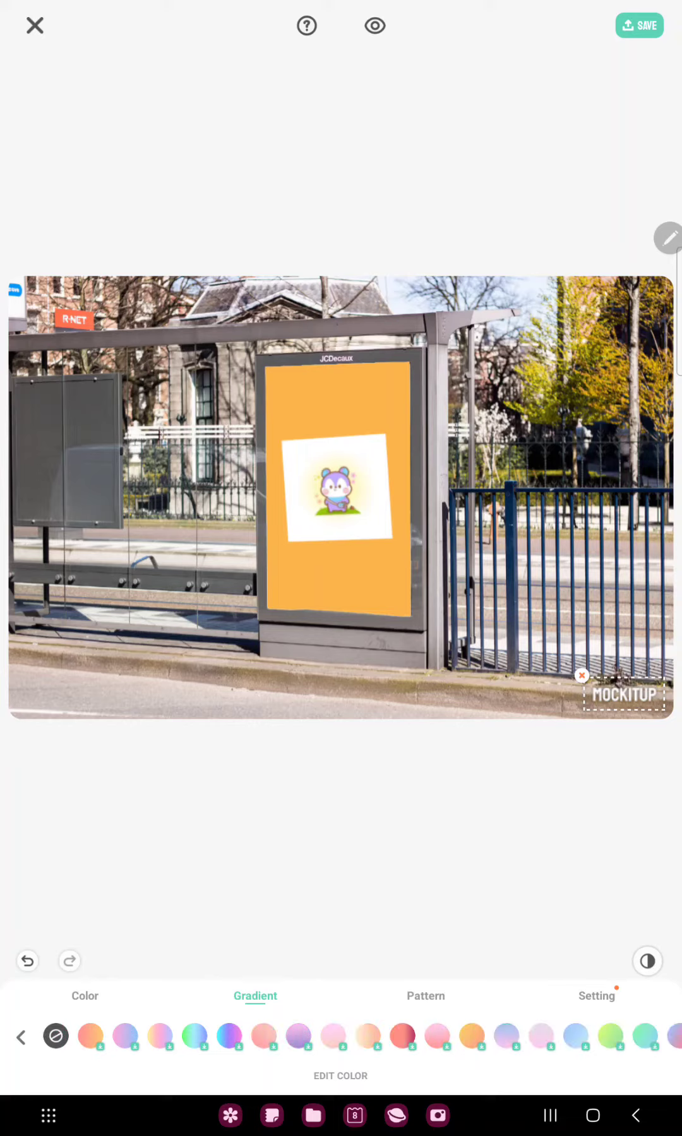
{"action": "left_click", "coordinate": [425, 996]}
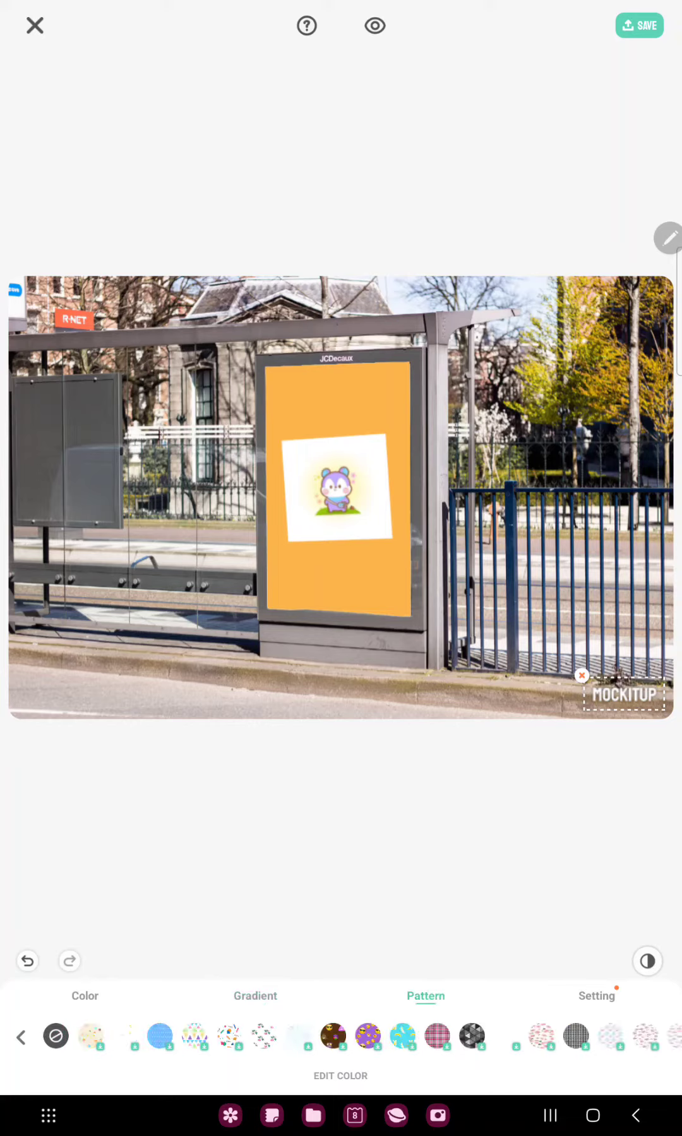
{"action": "left_click", "coordinate": [21, 1037]}
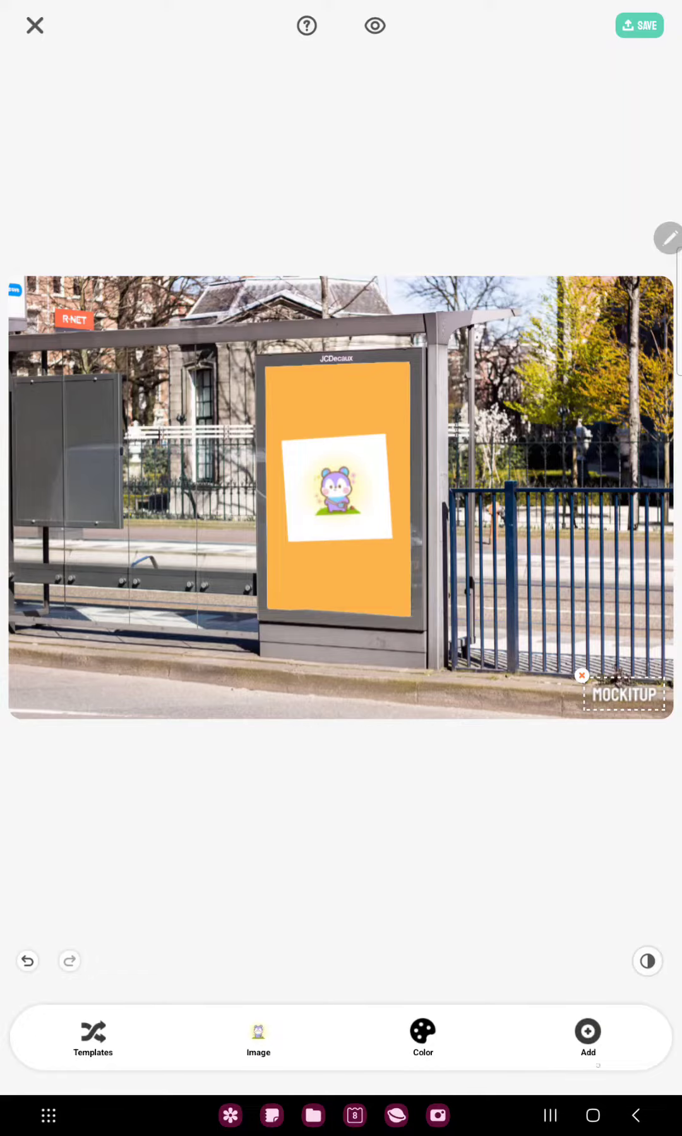
- Add a text element reading 'jjjjjj' above the bear picture
{"action": "left_click", "coordinate": [587, 1034]}
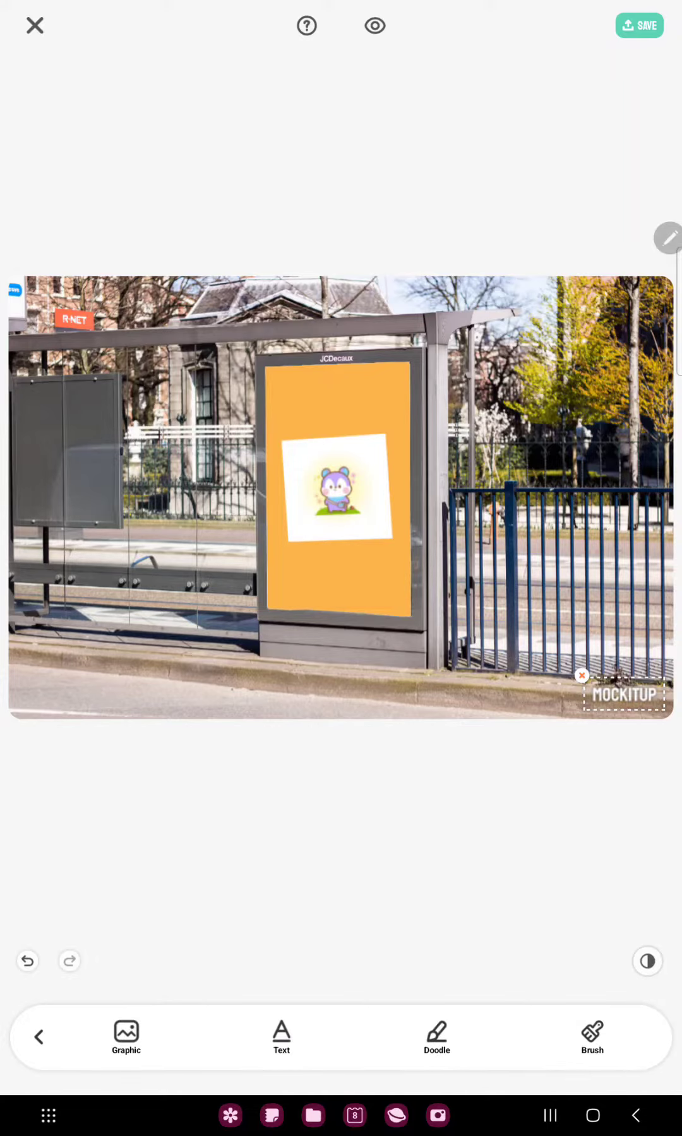
{"action": "left_click", "coordinate": [282, 1038]}
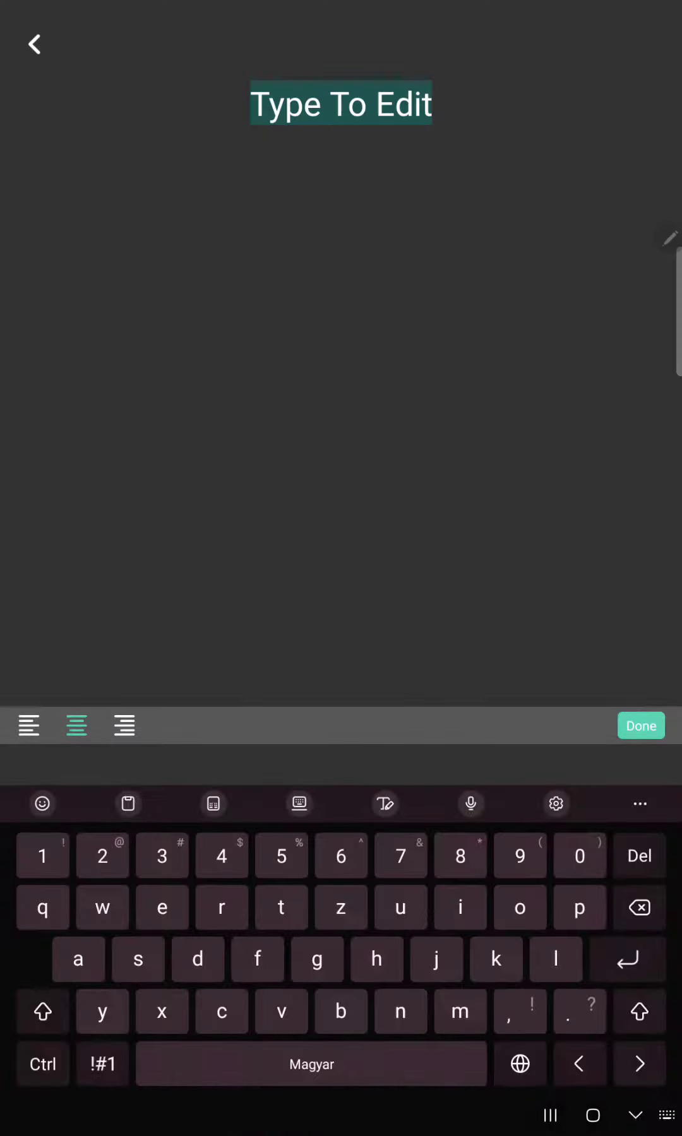
{"action": "key", "text": "BackSpace"}
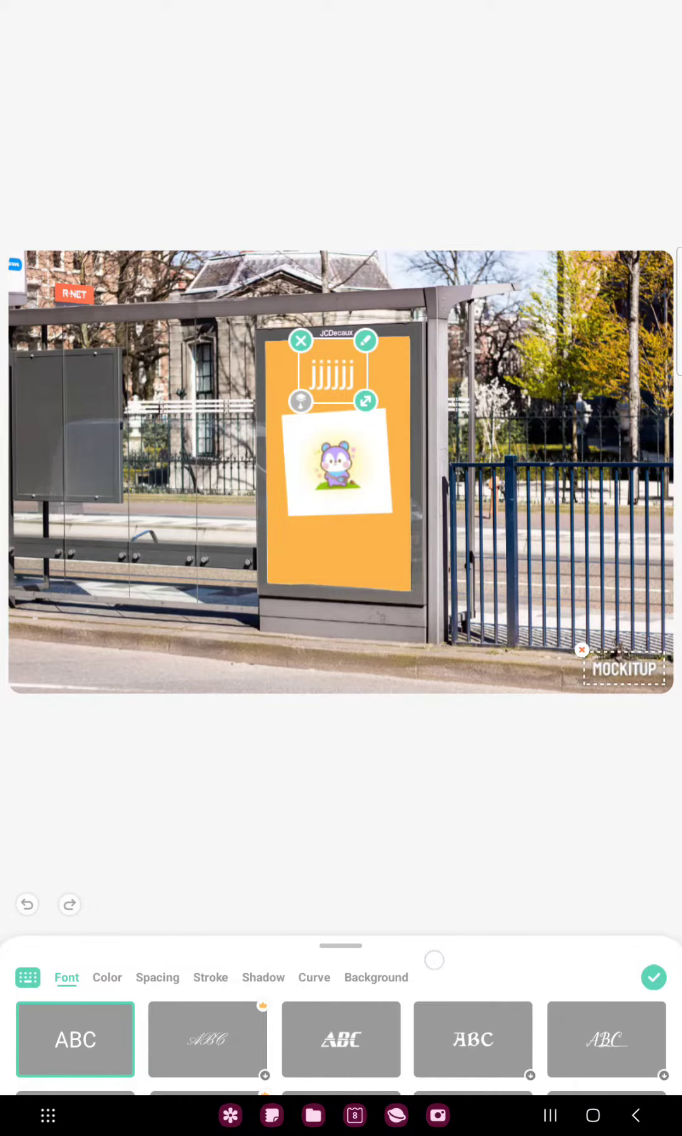
- Restyle the 'jjjjjj' text with a new font, red colour and shadow offset 35
{"action": "left_click_drag", "start_coordinate": [434, 958], "coordinate": [433, 685]}
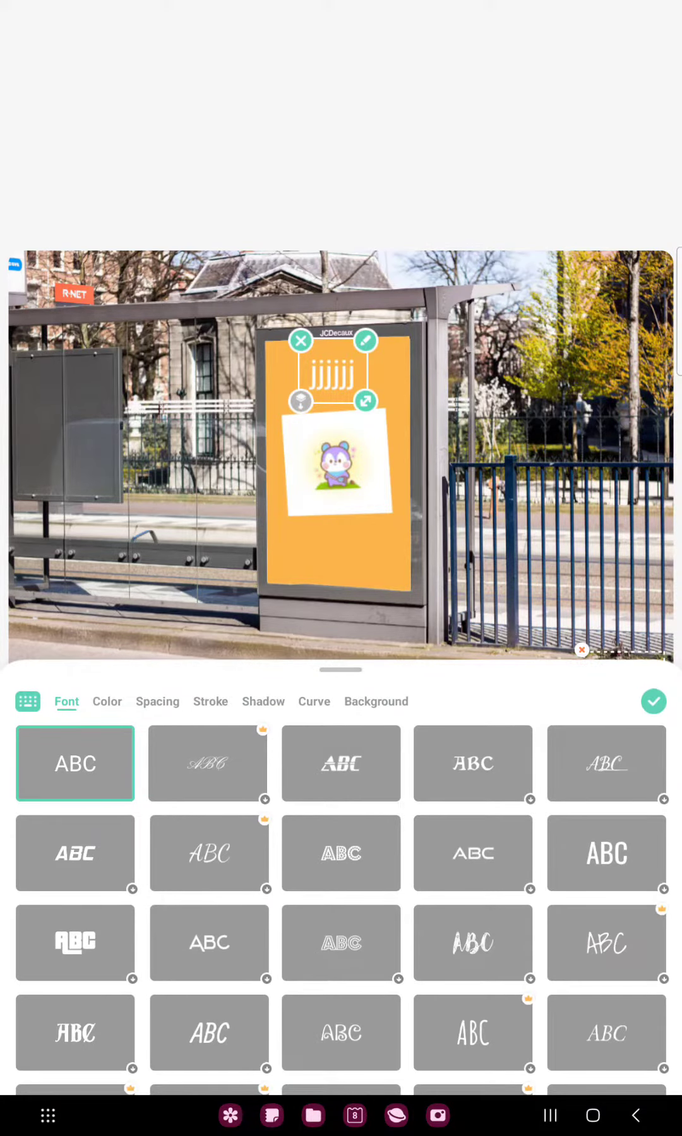
{"action": "left_click", "coordinate": [341, 1033]}
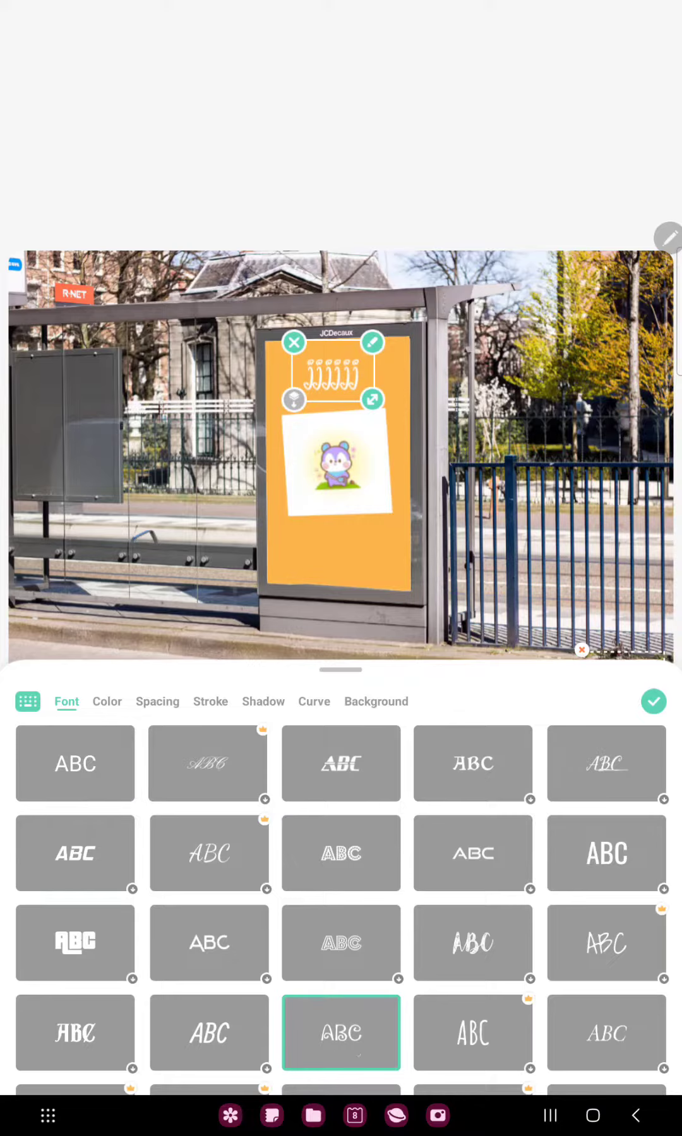
{"action": "left_click", "coordinate": [107, 701]}
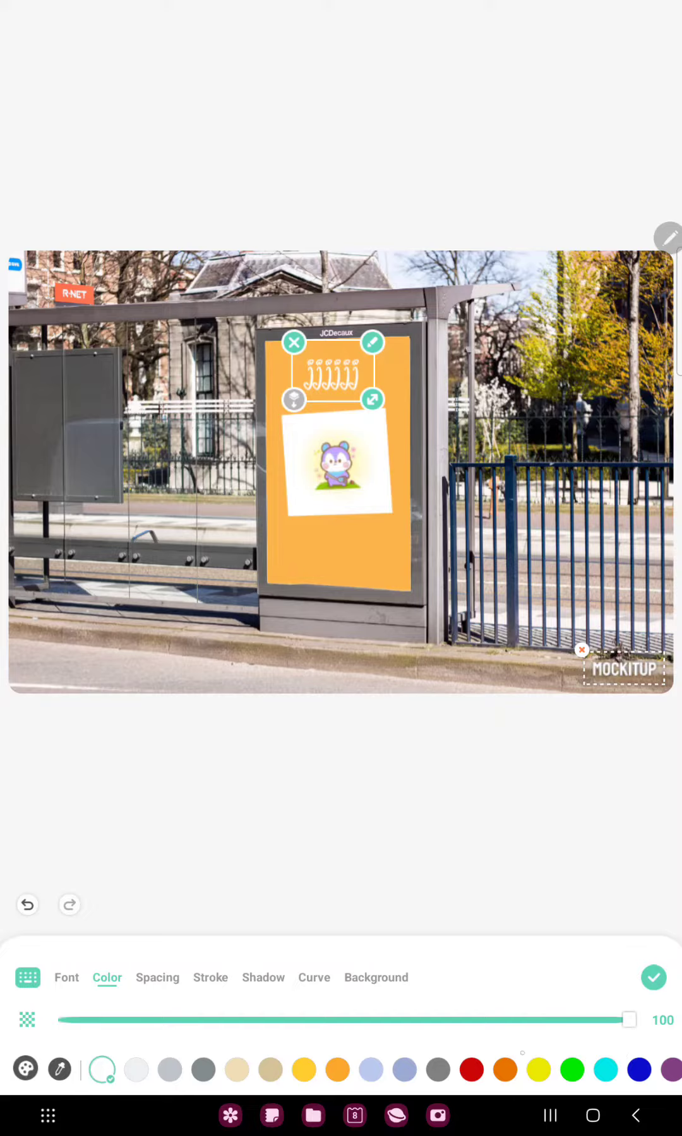
{"action": "left_click", "coordinate": [472, 1071]}
{"action": "left_click", "coordinate": [264, 978]}
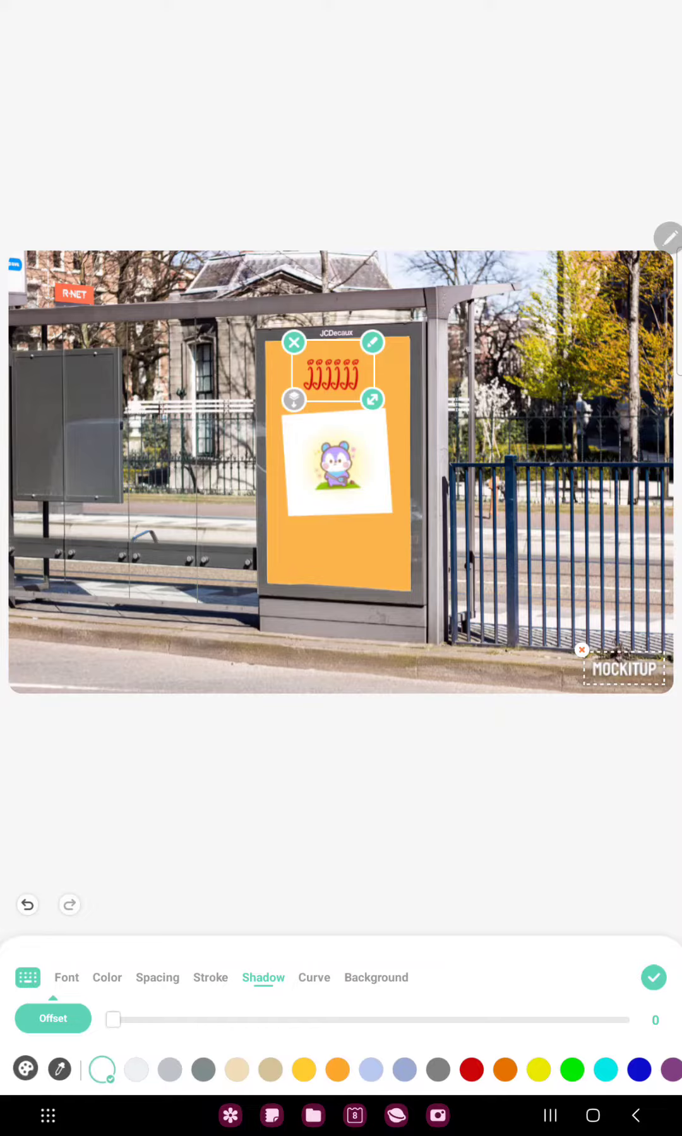
{"action": "left_click_drag", "start_coordinate": [112, 1019], "coordinate": [292, 1020]}
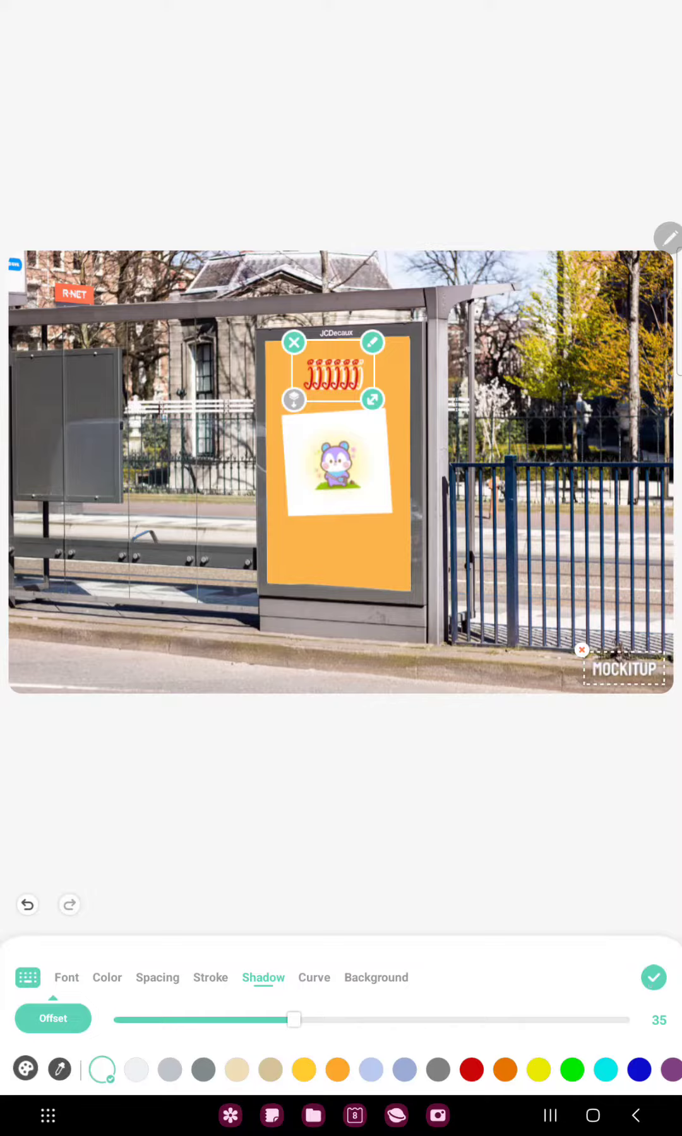
{"action": "left_click", "coordinate": [654, 978]}
- Draw a white freehand doodle stroke below the bear picture
{"action": "left_click", "coordinate": [436, 1038]}
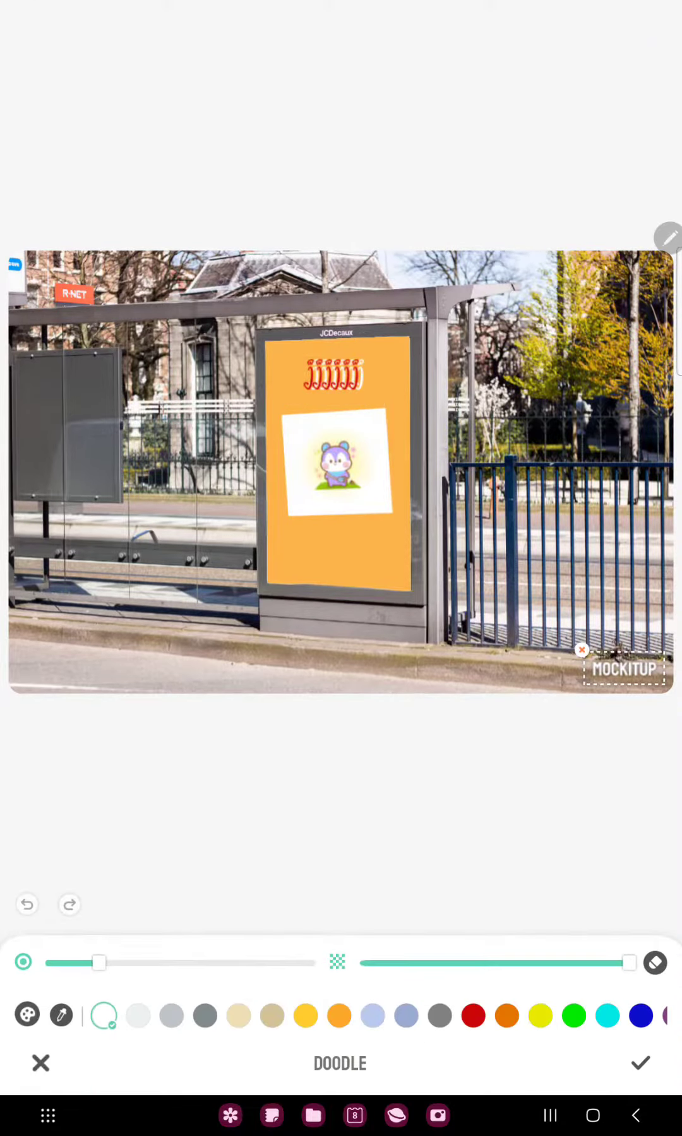
{"action": "mouse_move", "coordinate": [333, 517]}
{"action": "left_mouse_down"}
{"action": "mouse_move", "coordinate": [350, 554]}
{"action": "mouse_move", "coordinate": [383, 579]}
{"action": "left_mouse_up"}
{"action": "left_click", "coordinate": [641, 1062]}
- Paint Basic stars-brush strokes around the bear picture and over the railing and pavement
{"action": "left_click", "coordinate": [593, 1029]}
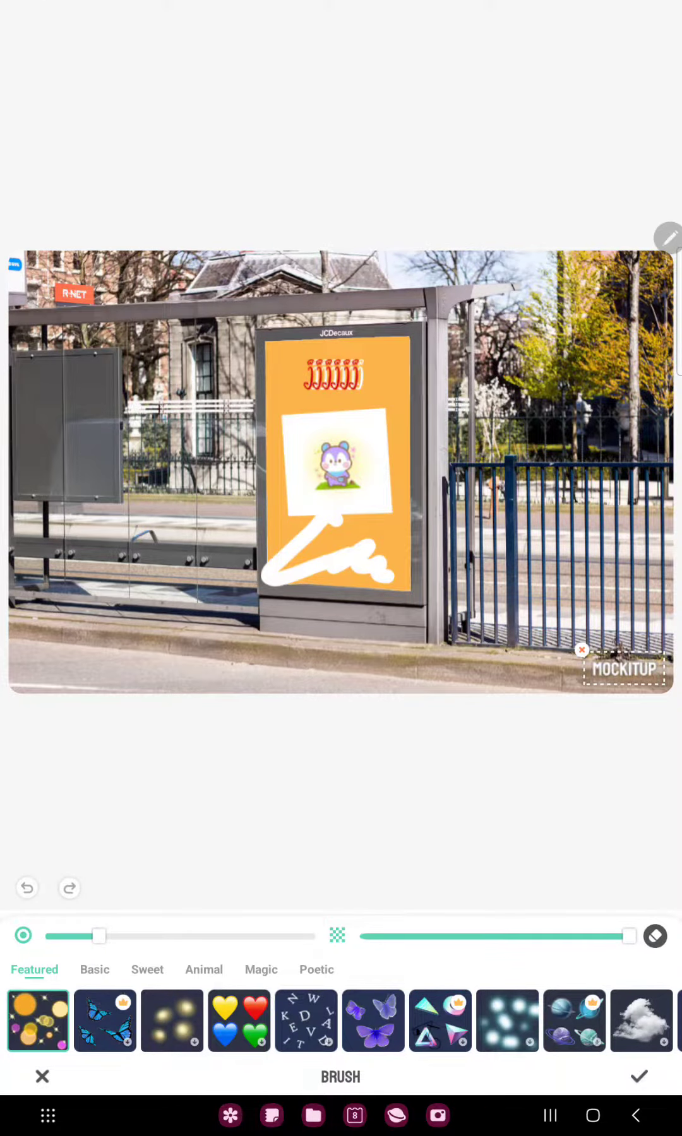
{"action": "left_click_drag", "start_coordinate": [569, 1021], "coordinate": [275, 1021]}
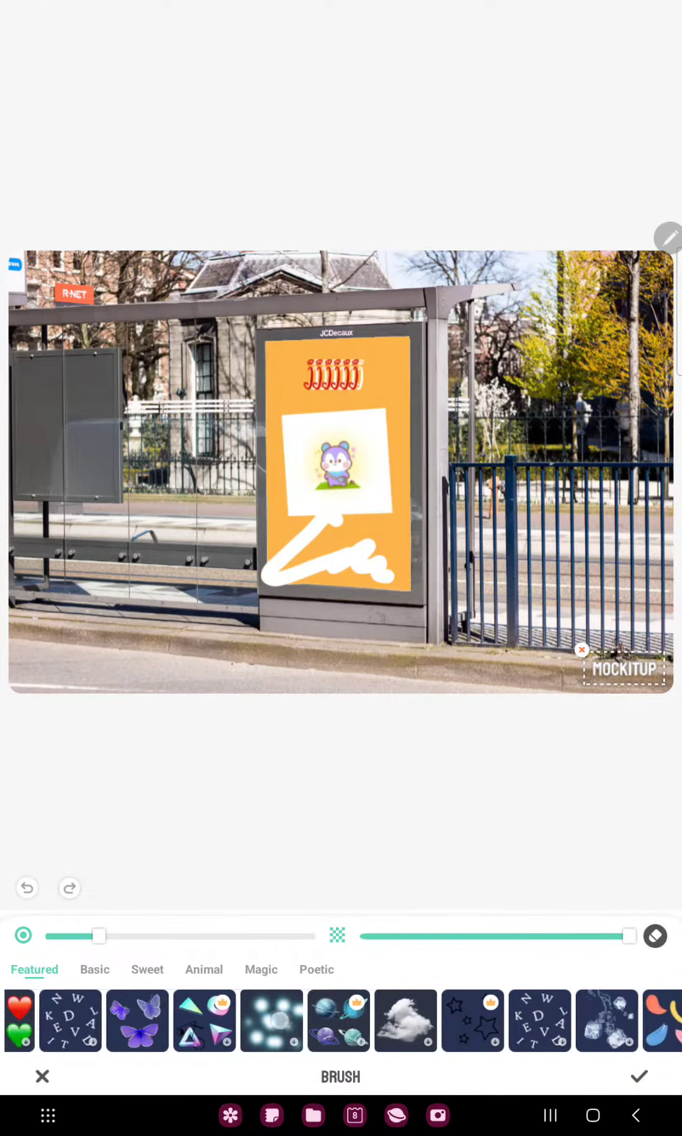
{"action": "left_click_drag", "start_coordinate": [444, 1020], "coordinate": [258, 1021]}
{"action": "left_click", "coordinate": [95, 970]}
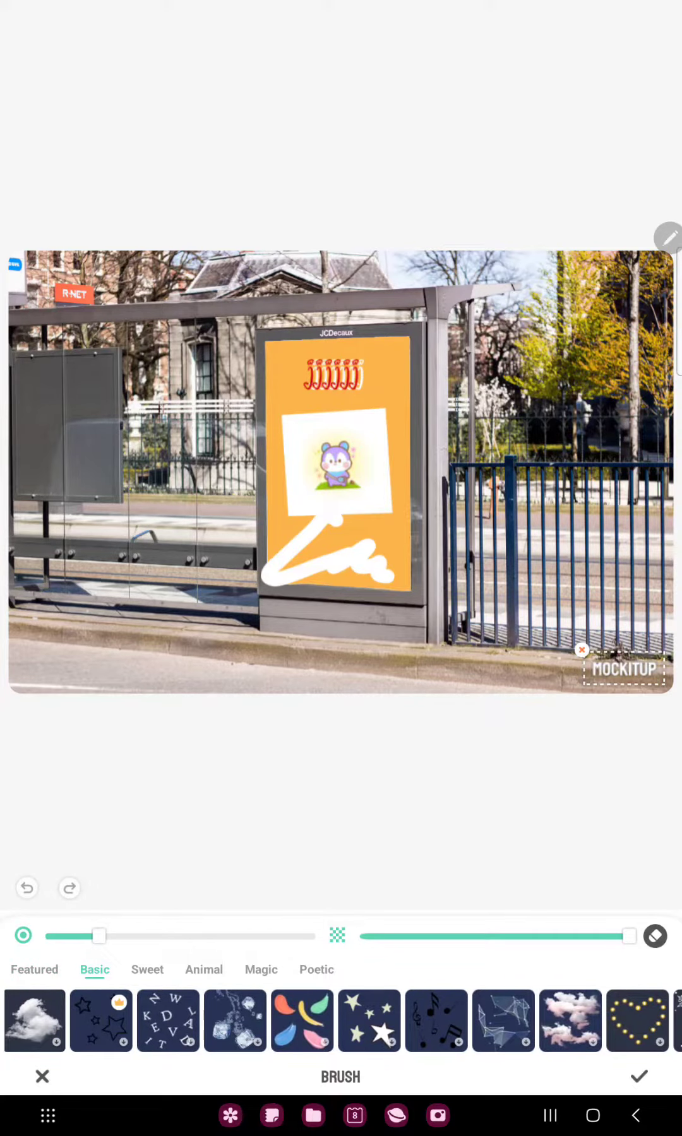
{"action": "left_click", "coordinate": [368, 1022]}
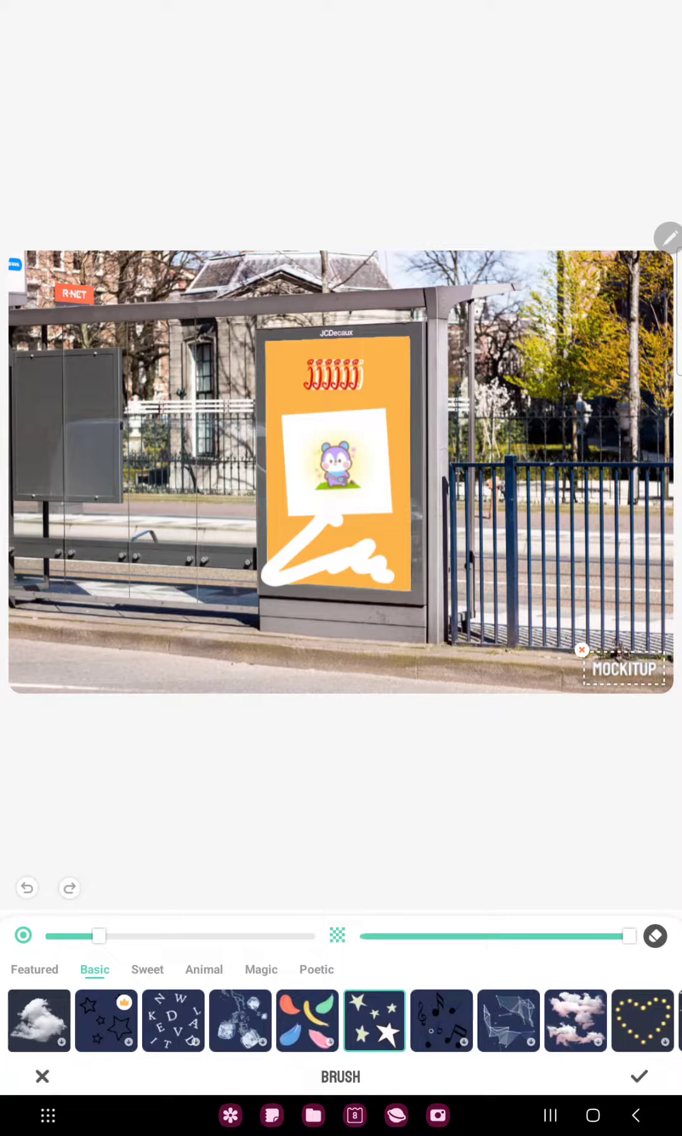
{"action": "left_click_drag", "start_coordinate": [375, 404], "coordinate": [355, 528]}
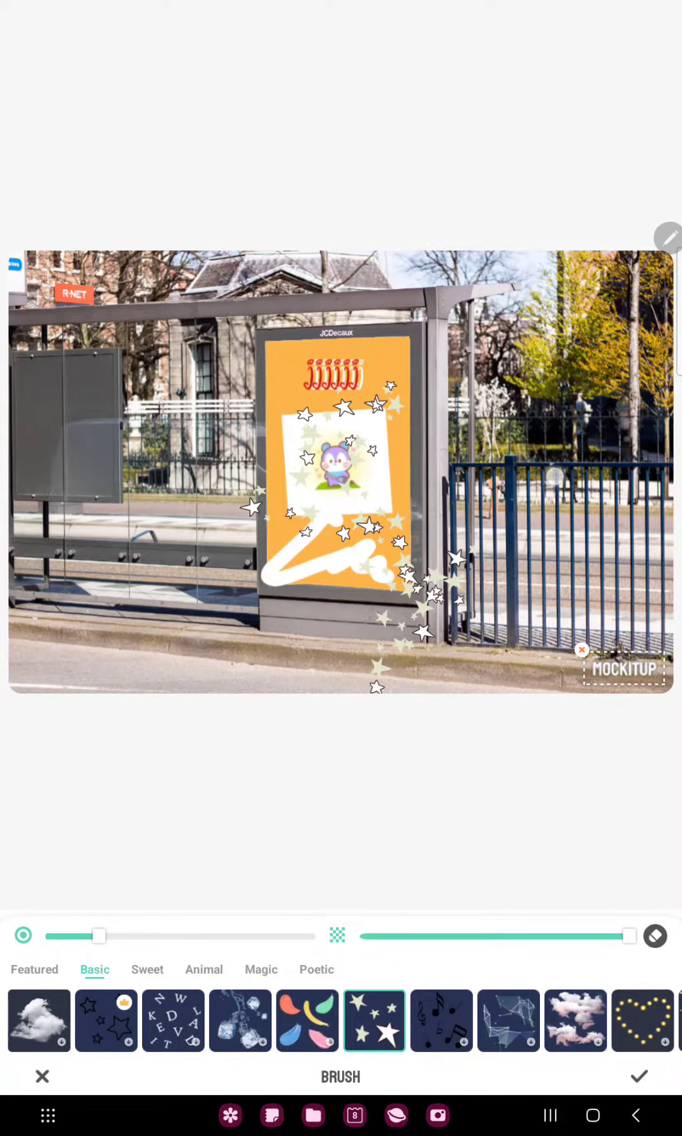
{"action": "mouse_move", "coordinate": [355, 529]}
{"action": "left_mouse_down"}
{"action": "mouse_move", "coordinate": [475, 628]}
{"action": "mouse_move", "coordinate": [570, 589]}
{"action": "left_mouse_up"}
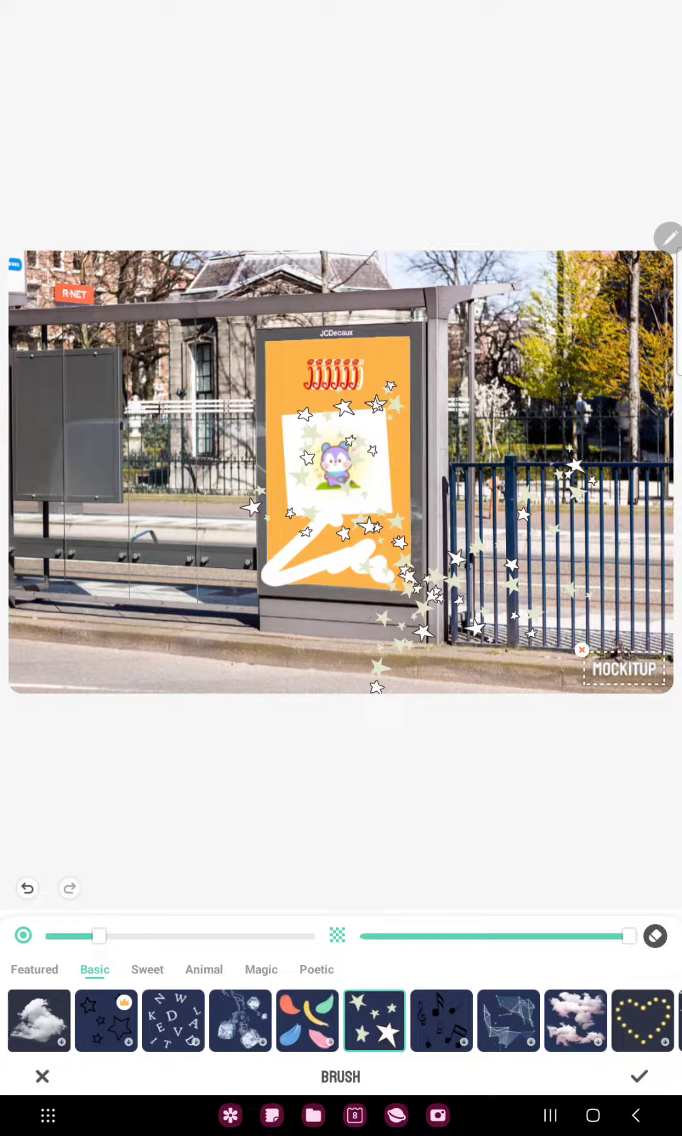